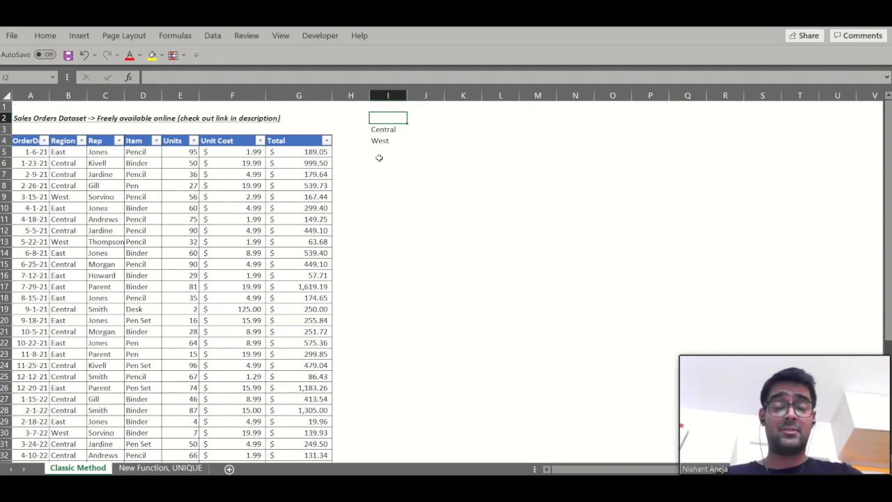
- Examine the Region column and the headers of the sales orders table
{"action": "left_click", "coordinate": [68, 95]}
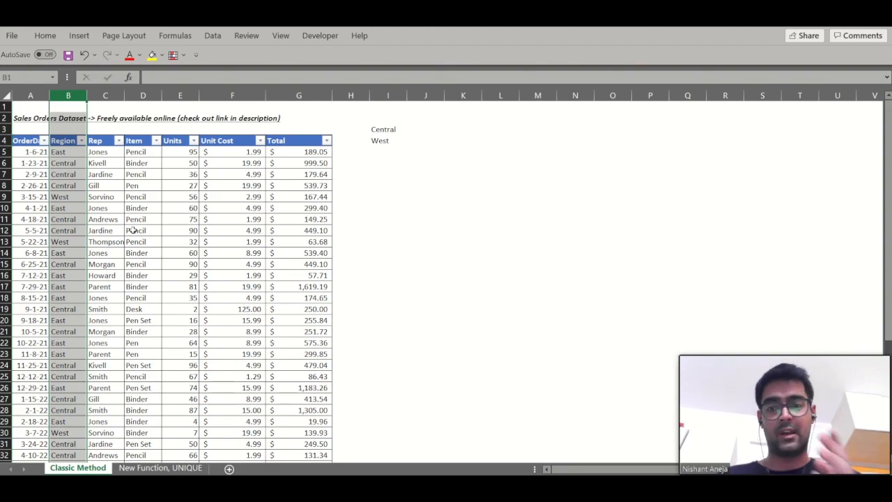
{"action": "key", "text": "Down"}
{"action": "key", "text": "Down"}
{"action": "key", "text": "Down"}
{"action": "key", "text": "Left"}
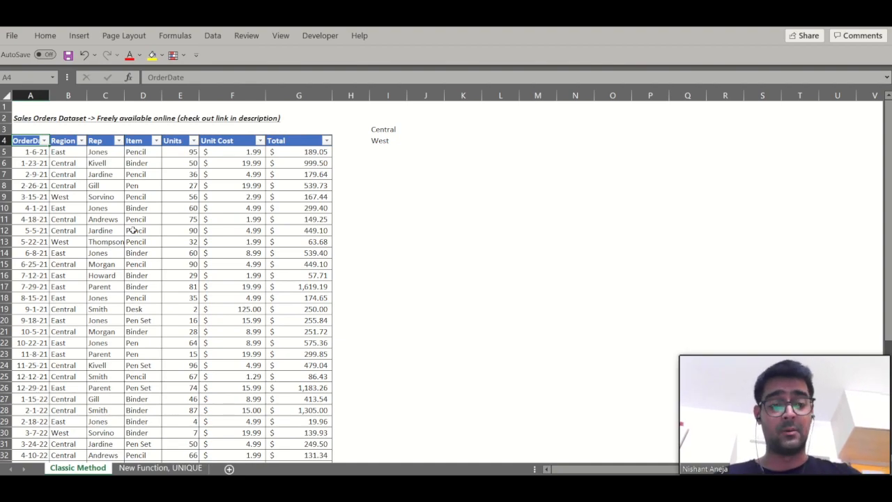
{"action": "key", "text": "Right"}
{"action": "key", "text": "Right"}
{"action": "key", "text": "Right"}
{"action": "key", "text": "Right"}
{"action": "key", "text": "Right"}
{"action": "key", "text": "Left"}
{"action": "key", "text": "Left"}
{"action": "key", "text": "Left"}
{"action": "key", "text": "Left"}
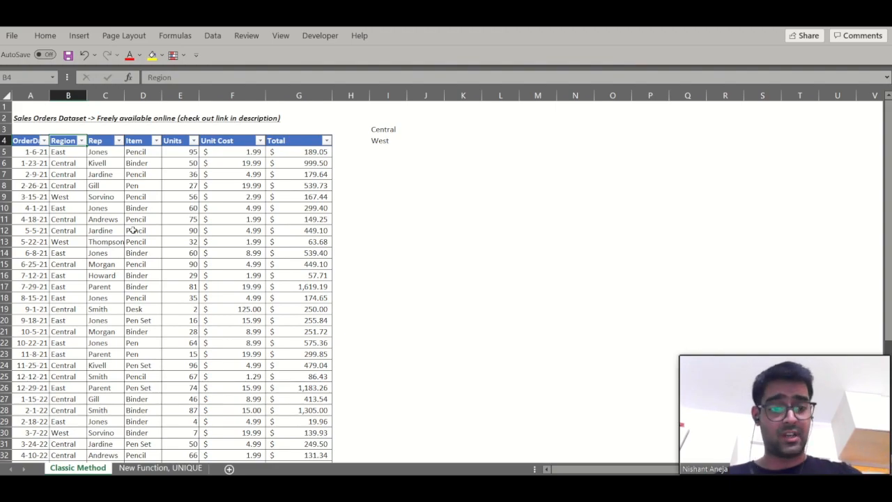
- Inspect the list of values in the Region column's filter without changing it
{"action": "key", "text": "alt+Down"}
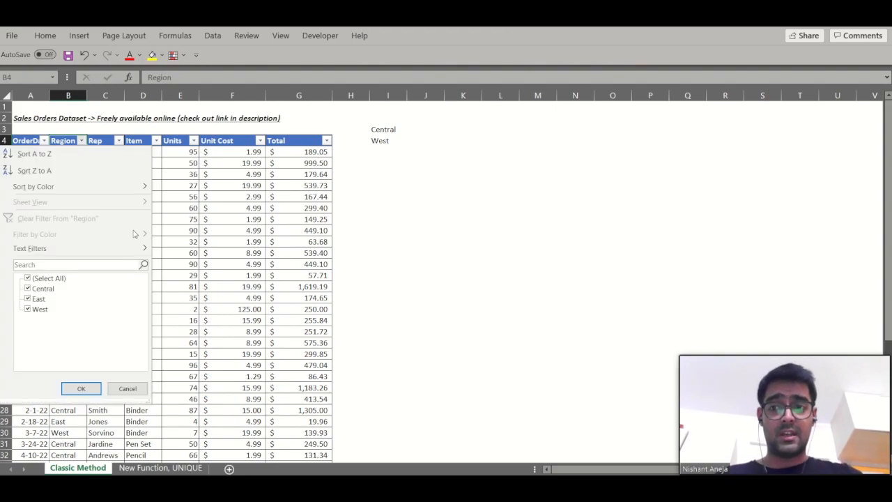
{"action": "key", "text": "Down"}
{"action": "key", "text": "Tab"}
{"action": "key", "text": "Down"}
{"action": "key", "text": "Down"}
{"action": "key", "text": "Down"}
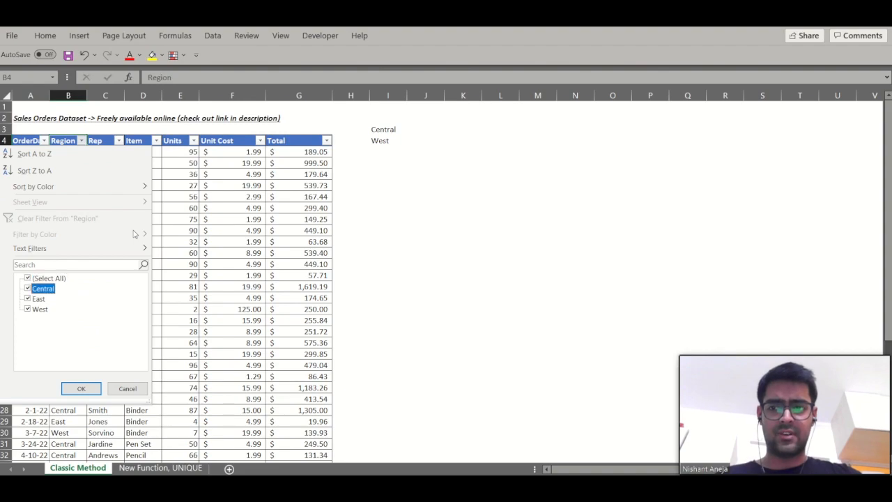
{"action": "key", "text": "Escape"}
- Copy all Region entries below the header and paste them as values into column J
{"action": "key", "text": "Down"}
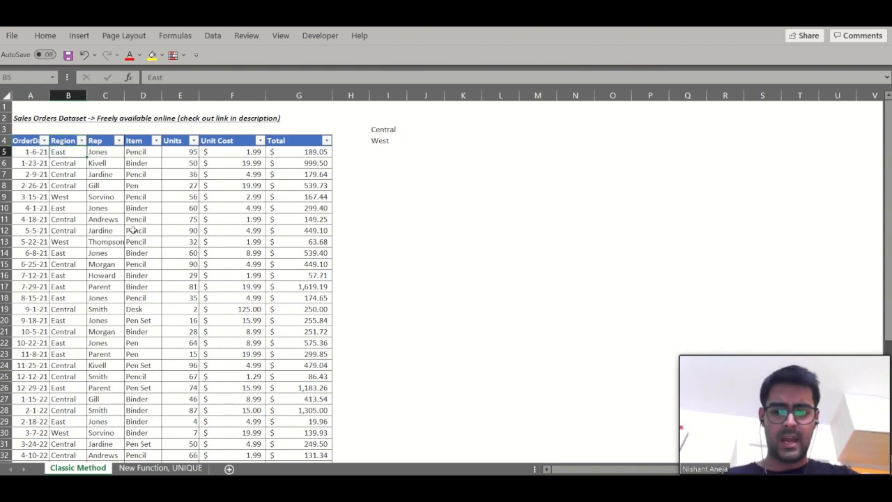
{"action": "key", "text": "ctrl+shift+Down"}
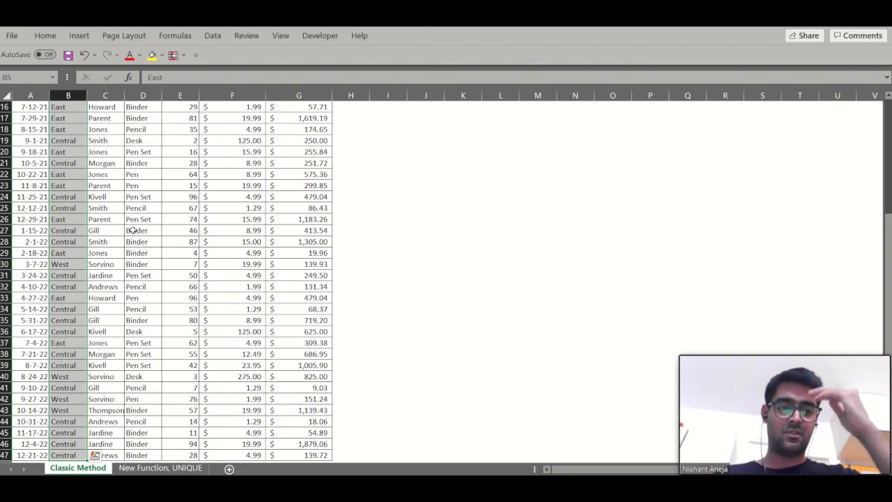
{"action": "scroll", "coordinate": [132, 230], "scroll_direction": "up", "scroll_amount": 5}
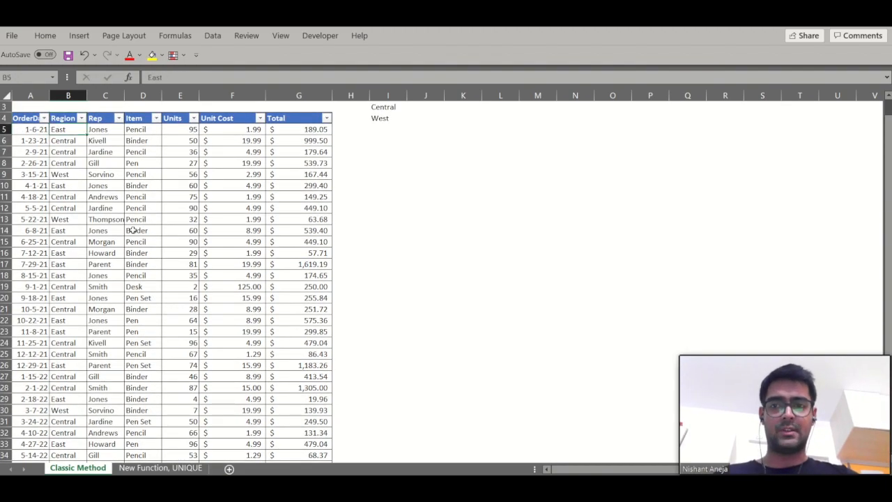
{"action": "scroll", "coordinate": [132, 230], "scroll_direction": "down", "scroll_amount": 5}
{"action": "key", "text": "ctrl+c"}
{"action": "key", "text": "Up"}
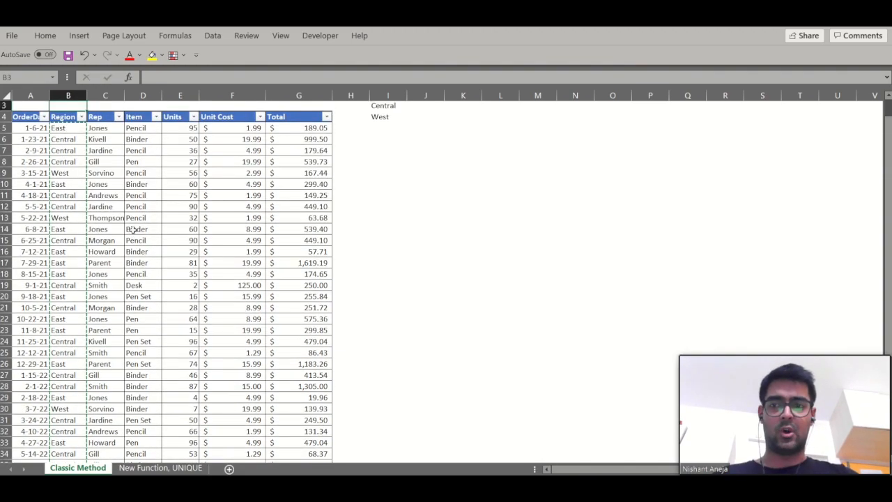
{"action": "key", "text": "Right"}
{"action": "key", "text": "Right"}
{"action": "key", "text": "Right"}
{"action": "key", "text": "Right"}
{"action": "key", "text": "Right"}
{"action": "key", "text": "Right"}
- Clear the old Central and West entries from column I
{"action": "key", "text": "Right"}
{"action": "key", "text": "Right"}
{"action": "key", "text": "ctrl+alt+v"}
{"action": "key", "text": "v"}
{"action": "key", "text": "Return"}
{"action": "key", "text": "Left"}
{"action": "key", "text": "Up"}
{"action": "key", "text": "Up"}
{"action": "key", "text": "shift+Down"}
{"action": "key", "text": "shift+Down"}
{"action": "key", "text": "Delete"}
{"action": "key", "text": "Right"}
{"action": "key", "text": "Down"}
{"action": "key", "text": "Down"}
{"action": "key", "text": "Up"}
{"action": "key", "text": "Up"}
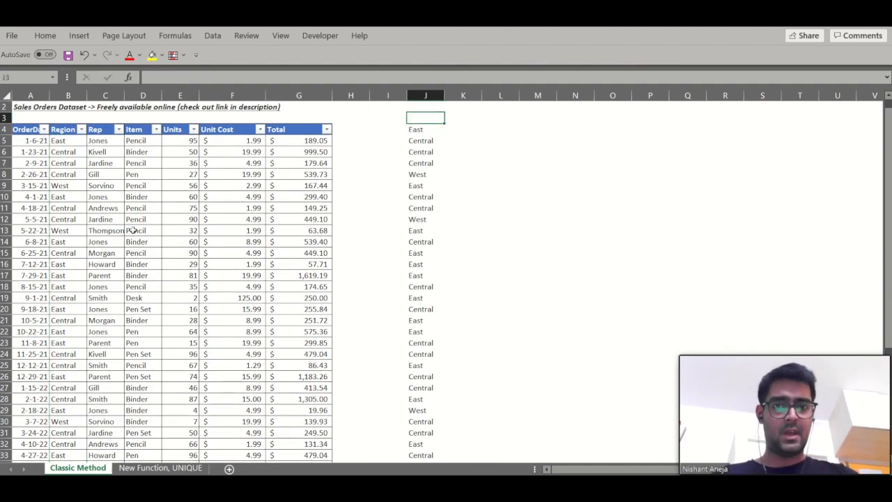
- Remove duplicate values from column J, leaving only the unique regions
{"action": "left_click", "coordinate": [436, 93]}
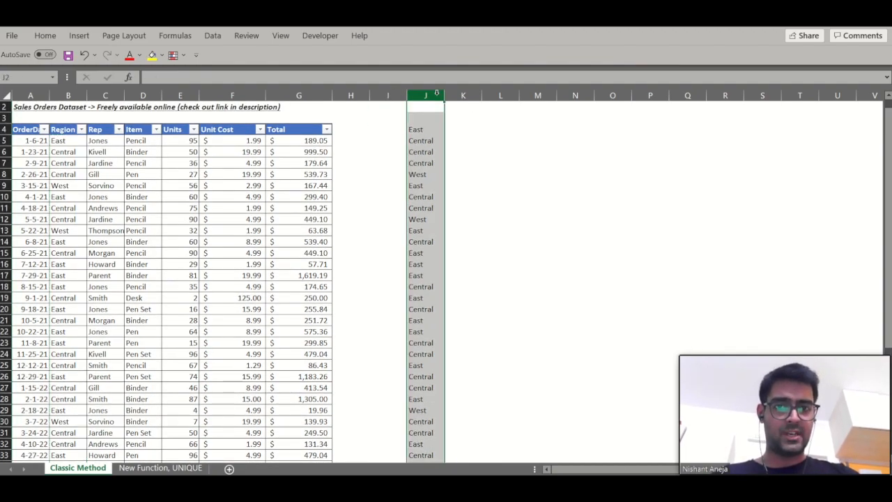
{"action": "left_click", "coordinate": [216, 38]}
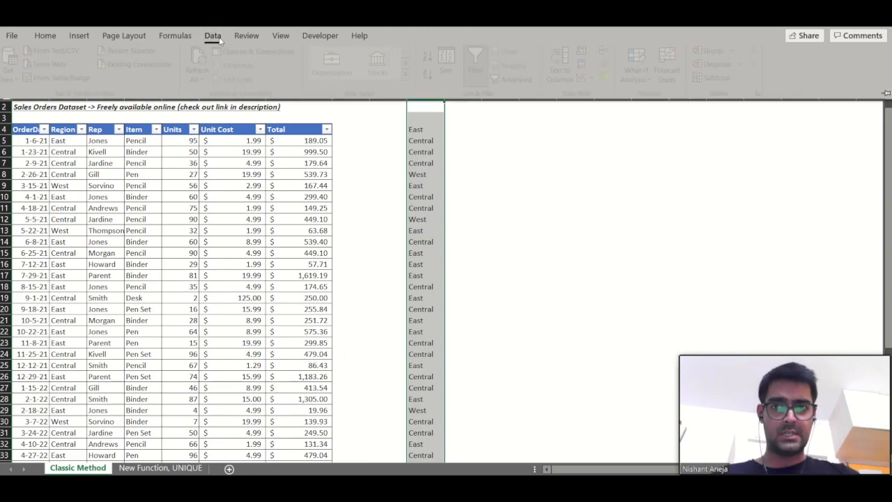
{"action": "left_click", "coordinate": [588, 69]}
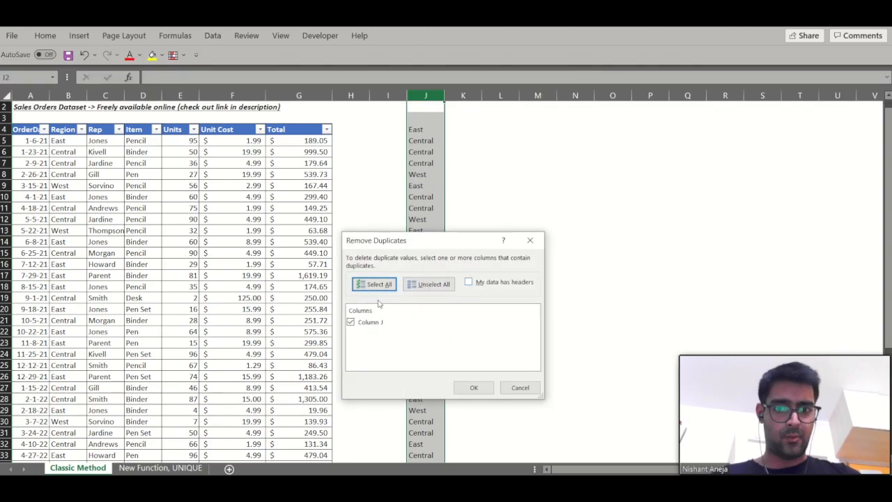
{"action": "left_click", "coordinate": [472, 388]}
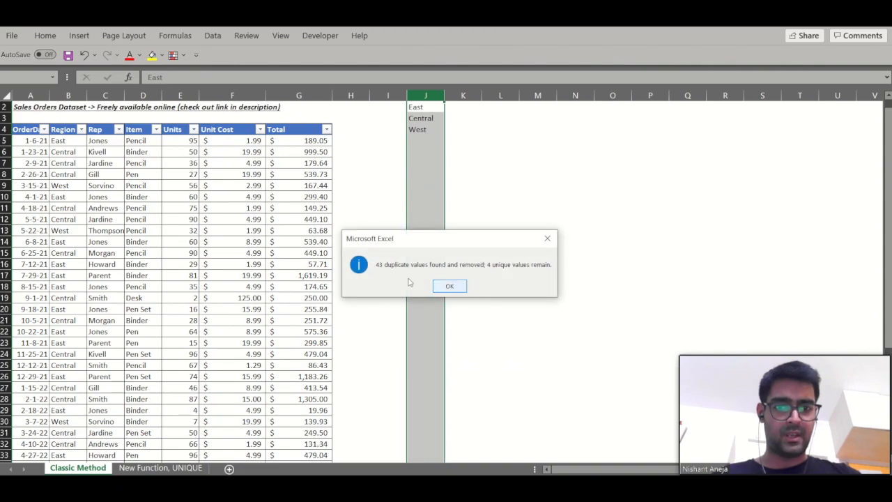
{"action": "left_click", "coordinate": [451, 286]}
- Copy the Region header and paste it as a value above the unique region list in J1
{"action": "scroll", "coordinate": [424, 202], "scroll_direction": "up", "scroll_amount": 1}
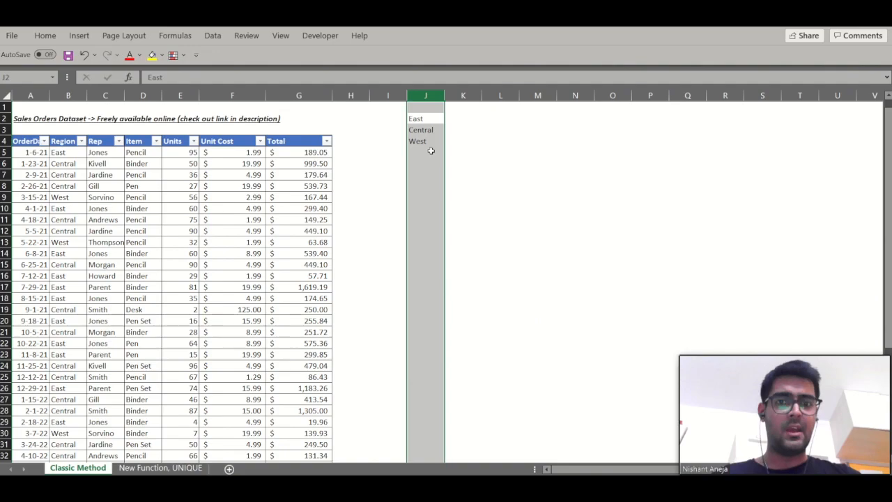
{"action": "left_click", "coordinate": [426, 144]}
{"action": "key", "text": "Up"}
{"action": "key", "text": "Up"}
{"action": "key", "text": "Up"}
{"action": "key", "text": "shift+Down"}
{"action": "left_click_drag", "start_coordinate": [427, 142], "coordinate": [428, 145]}
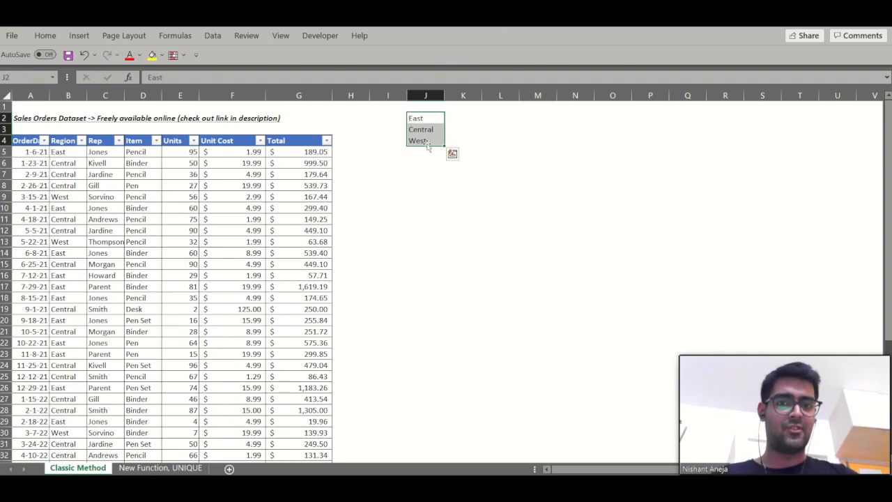
{"action": "key", "text": "Left"}
{"action": "key", "text": "Left"}
{"action": "key", "text": "Left"}
{"action": "key", "text": "Left"}
{"action": "key", "text": "Down"}
{"action": "key", "text": "Left"}
{"action": "key", "text": "Left"}
{"action": "key", "text": "Left"}
{"action": "key", "text": "Down"}
{"action": "key", "text": "Left"}
{"action": "key", "text": "ctrl+c"}
{"action": "key", "text": "ctrl+Right"}
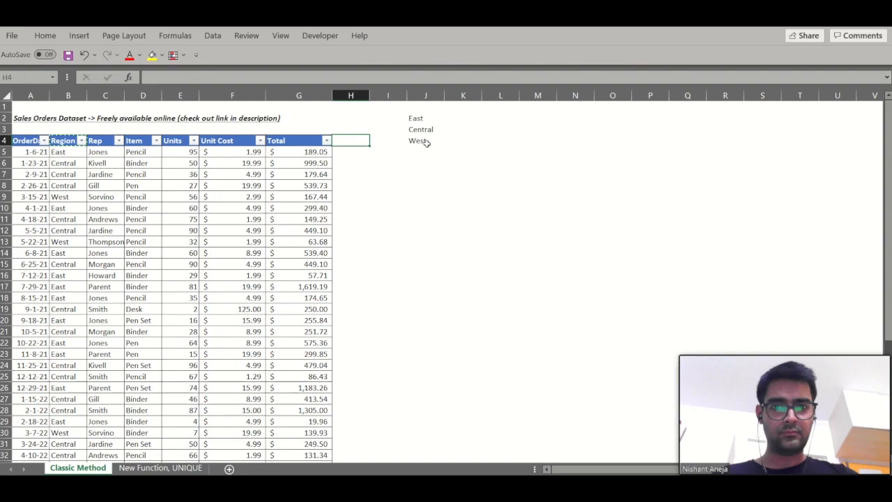
{"action": "key", "text": "Right"}
{"action": "key", "text": "Right"}
{"action": "key", "text": "Right"}
{"action": "key", "text": "Up"}
{"action": "key", "text": "Up"}
{"action": "key", "text": "Up"}
{"action": "key", "text": "ctrl+alt+v"}
{"action": "key", "text": "Return"}
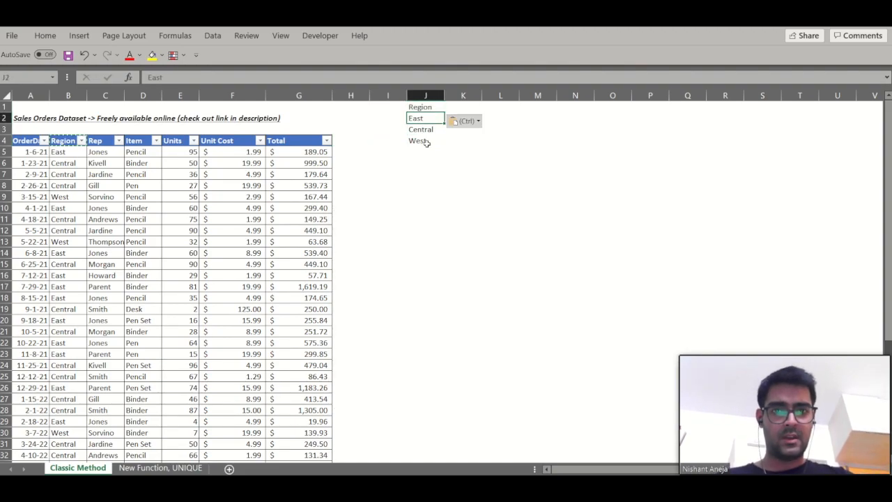
- Copy the whole Rep column including its header and paste it as values starting in K1
{"action": "key", "text": "Left"}
{"action": "key", "text": "Left"}
{"action": "key", "text": "Left"}
{"action": "key", "text": "Left"}
{"action": "key", "text": "Left"}
{"action": "key", "text": "Down"}
{"action": "key", "text": "Down"}
{"action": "key", "text": "Escape"}
{"action": "key", "text": "Down"}
{"action": "key", "text": "Left"}
{"action": "key", "text": "Left"}
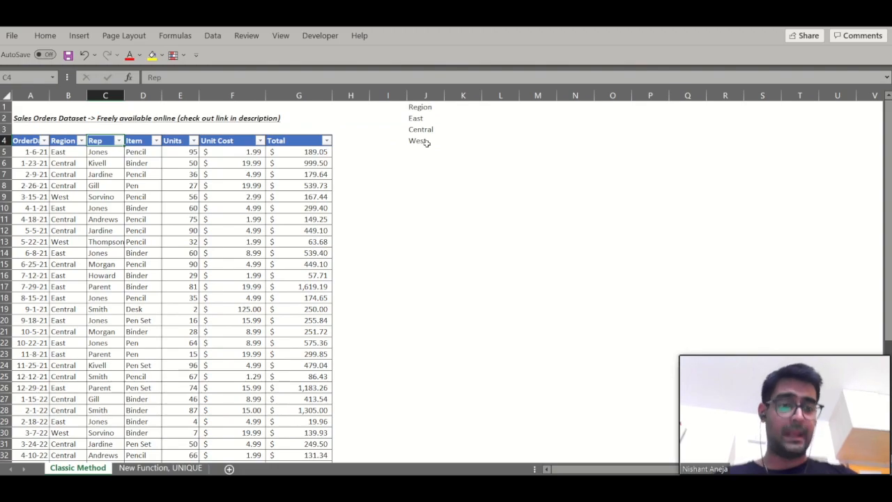
{"action": "key", "text": "ctrl+shift+Down"}
{"action": "key", "text": "ctrl+c"}
{"action": "key", "text": "Right"}
{"action": "key", "text": "Right"}
{"action": "key", "text": "Right"}
{"action": "key", "text": "Right"}
{"action": "key", "text": "Up"}
{"action": "key", "text": "Up"}
{"action": "key", "text": "Up"}
{"action": "key", "text": "Right"}
{"action": "key", "text": "Right"}
{"action": "key", "text": "Right"}
{"action": "key", "text": "Right"}
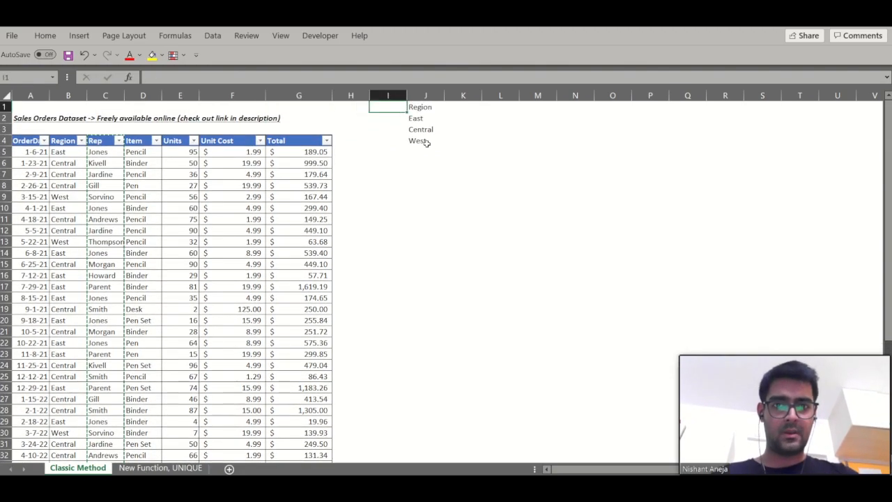
{"action": "key", "text": "ctrl+alt+v"}
{"action": "key", "text": "Return"}
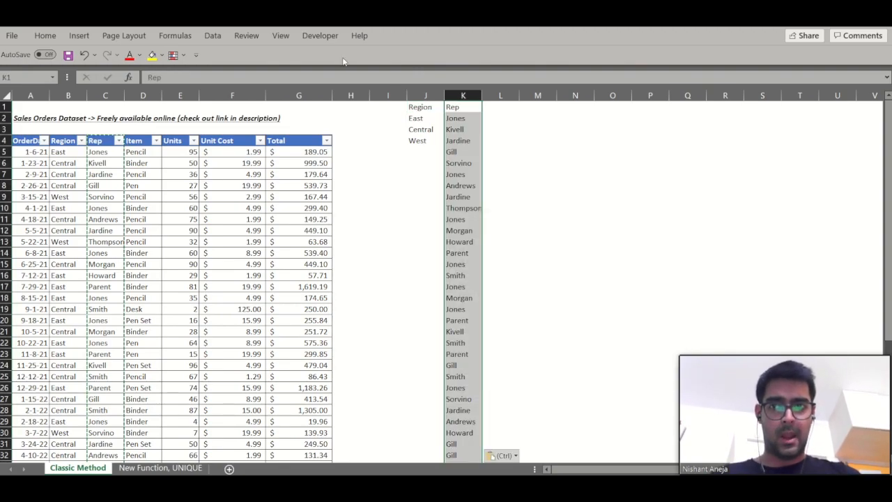
- Remove duplicates from column K only, continuing with the current selection rather than expanding it
{"action": "left_click", "coordinate": [212, 35]}
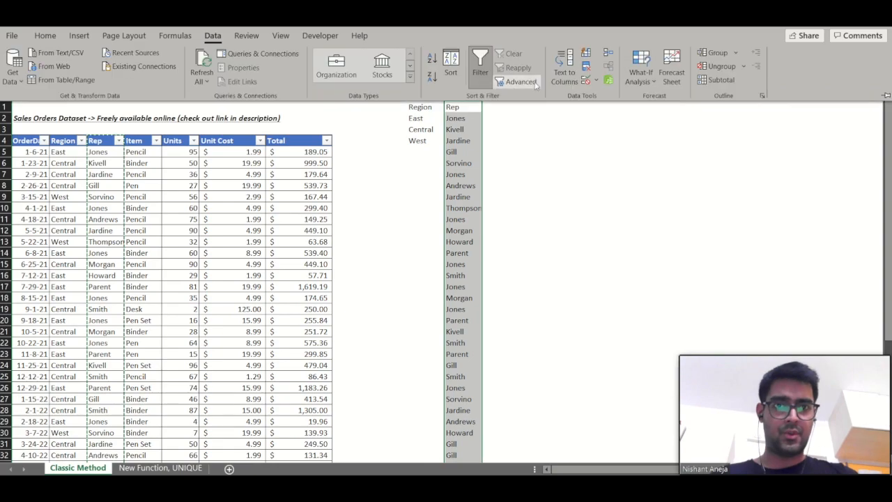
{"action": "left_click", "coordinate": [585, 67]}
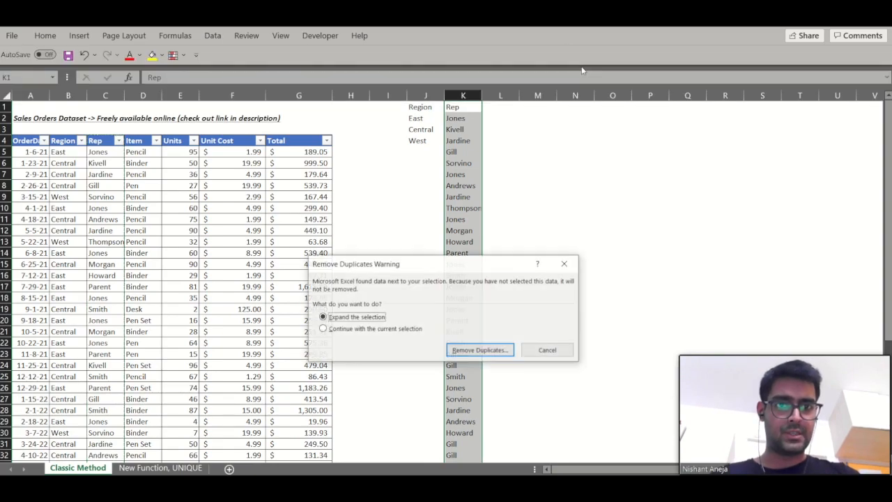
{"action": "left_click", "coordinate": [358, 332]}
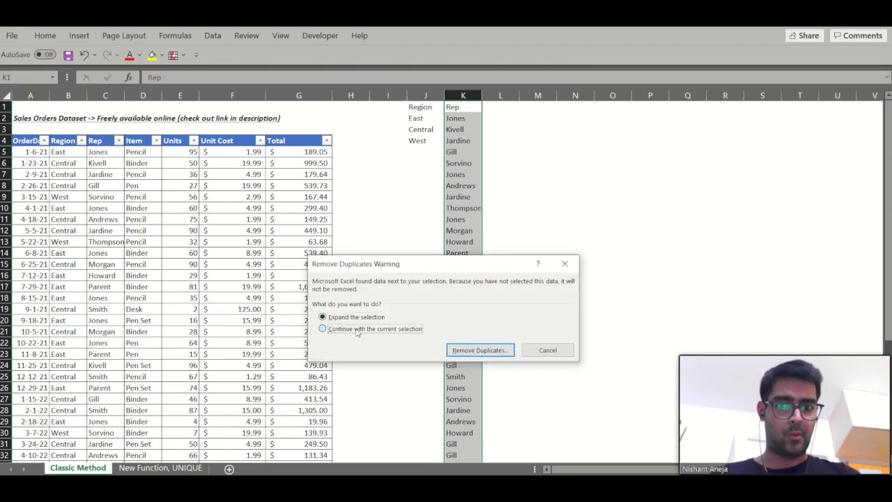
{"action": "left_click", "coordinate": [480, 352]}
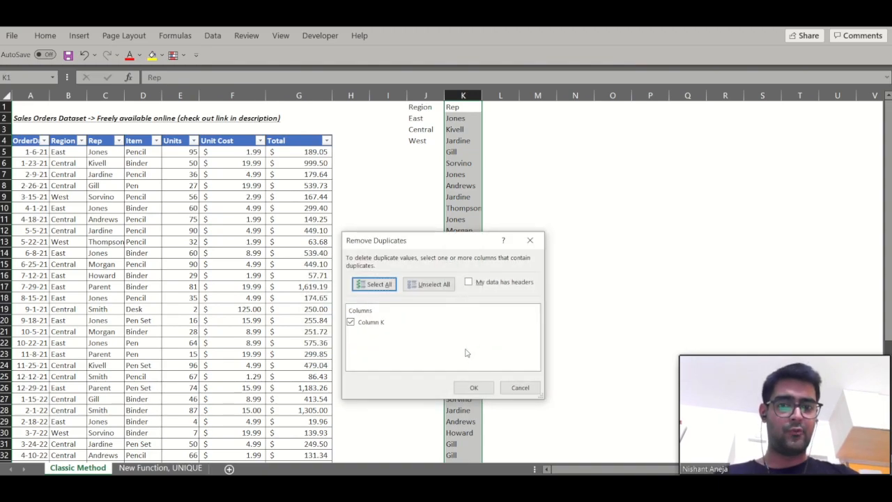
{"action": "left_click", "coordinate": [480, 390]}
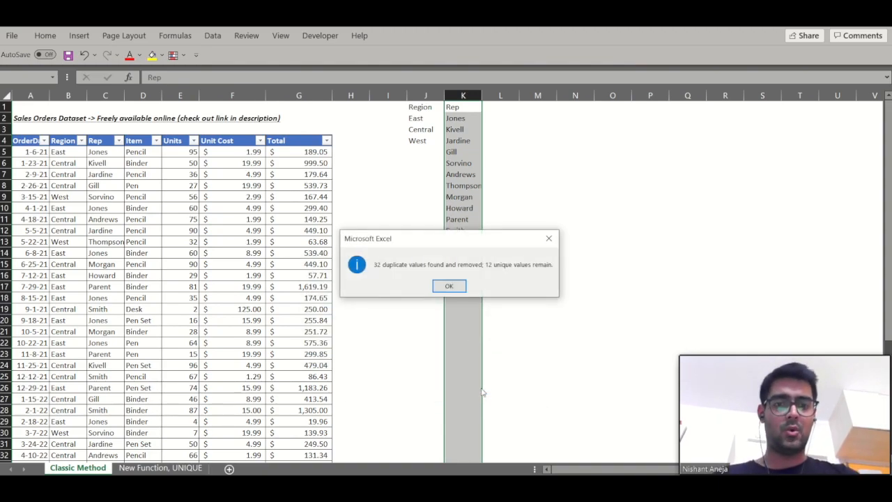
{"action": "left_click", "coordinate": [450, 286]}
- Review the unique Rep names listed in column K
{"action": "left_click", "coordinate": [454, 197]}
{"action": "key", "text": "ctrl+Up"}
{"action": "key", "text": "Down"}
{"action": "key", "text": "ctrl+shift+Down"}
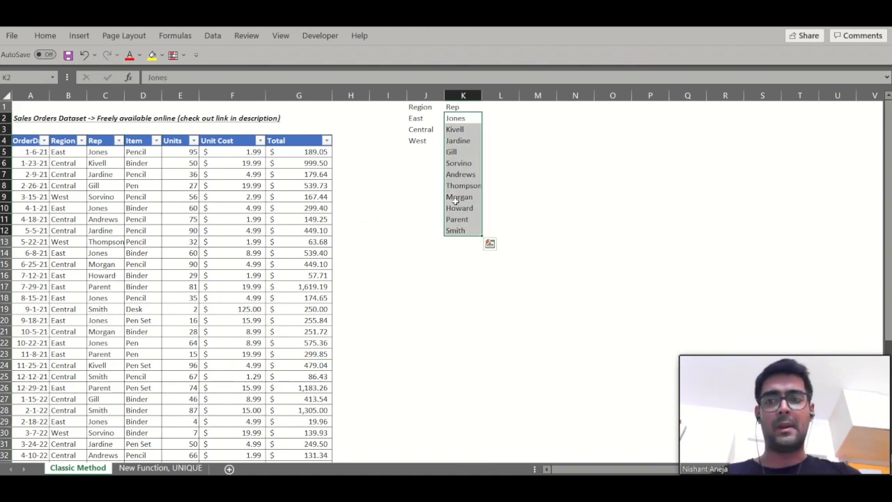
{"action": "key", "text": "Left"}
{"action": "key", "text": "Left"}
{"action": "key", "text": "Left"}
{"action": "key", "text": "Right"}
{"action": "key", "text": "Right"}
{"action": "key", "text": "Up"}
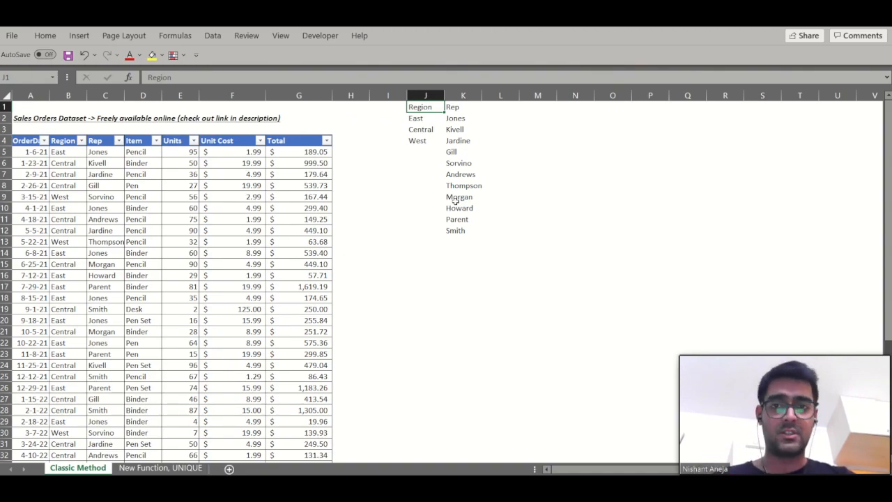
- Enter the text Alt+A+M in cell H1
{"action": "key", "text": "Left"}
{"action": "key", "text": "Left"}
{"action": "type", "text": "Alt+A+M"}
{"action": "key", "text": "Return"}
{"action": "key", "text": "Up"}
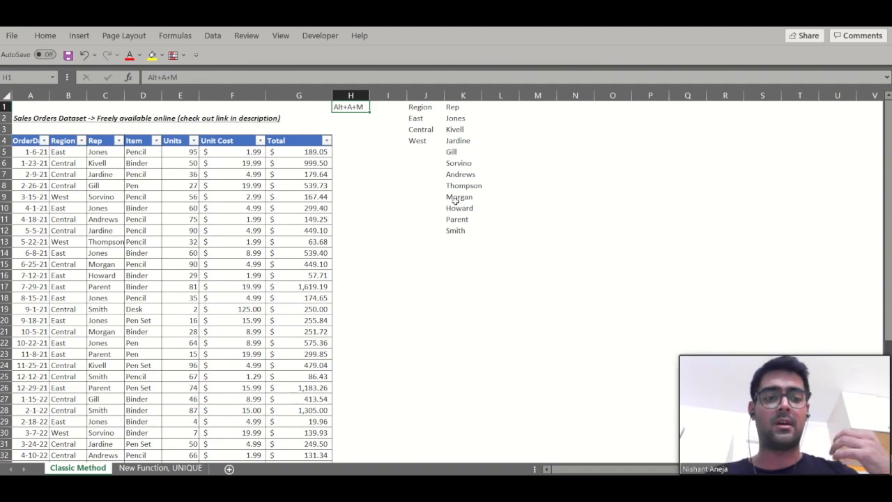
- Copy the Item column including its header and paste it as values starting in L1
{"action": "key", "text": "Down"}
{"action": "key", "text": "Left"}
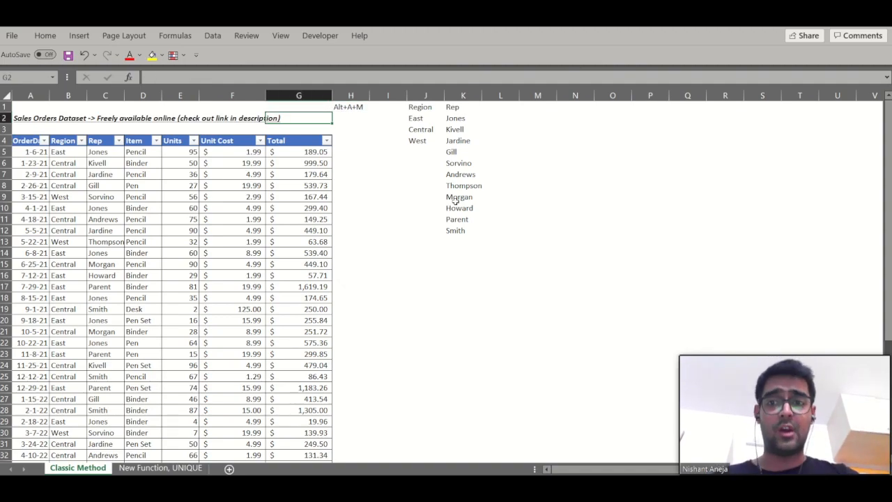
{"action": "key", "text": "Left"}
{"action": "key", "text": "Left"}
{"action": "key", "text": "Left"}
{"action": "key", "text": "Down"}
{"action": "key", "text": "Down"}
{"action": "key", "text": "ctrl+shift+Down"}
{"action": "key", "text": "ctrl+c"}
{"action": "key", "text": "Up"}
{"action": "key", "text": "Up"}
{"action": "key", "text": "Up"}
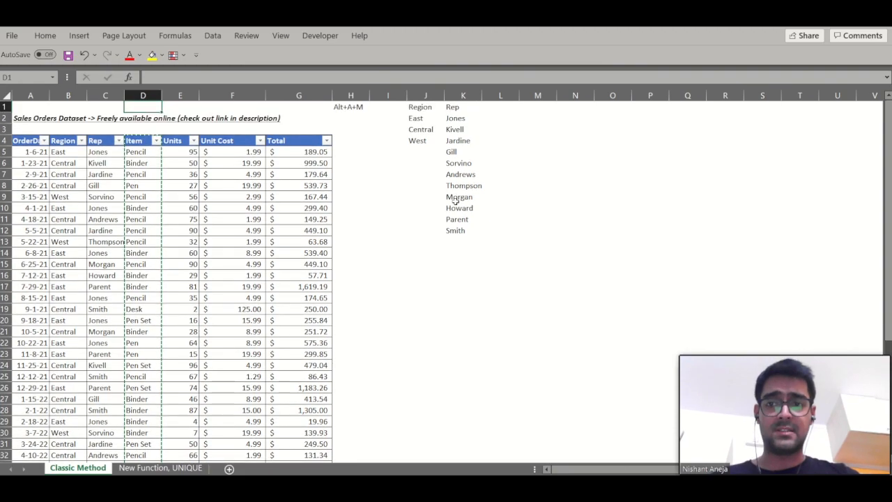
{"action": "key", "text": "Right"}
{"action": "key", "text": "Right"}
{"action": "key", "text": "Right"}
{"action": "key", "text": "Right"}
{"action": "key", "text": "Right"}
{"action": "key", "text": "Right"}
{"action": "key", "text": "Right"}
{"action": "key", "text": "Right"}
{"action": "key", "text": "ctrl+alt+v"}
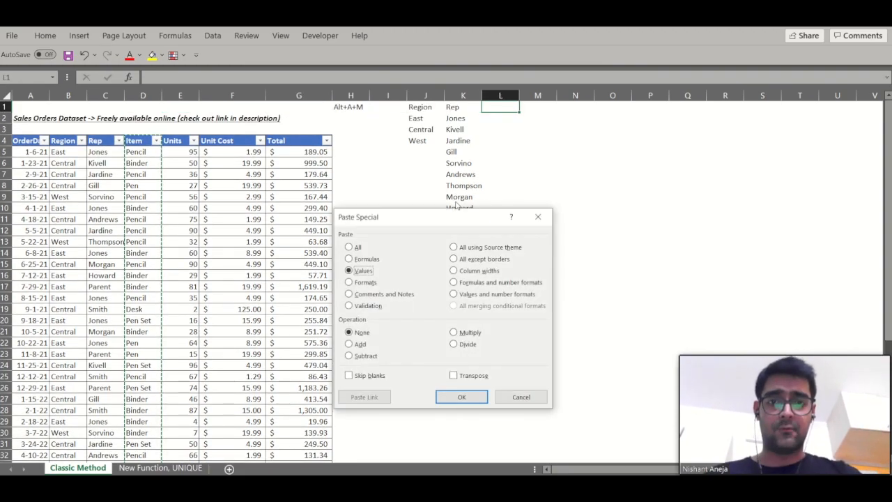
{"action": "key", "text": "v"}
{"action": "key", "text": "Return"}
- Remove duplicate values from column L with the current selection only
{"action": "key", "text": "alt+a+m"}
{"action": "key", "text": "Down"}
{"action": "key", "text": "Return"}
{"action": "key", "text": "Return"}
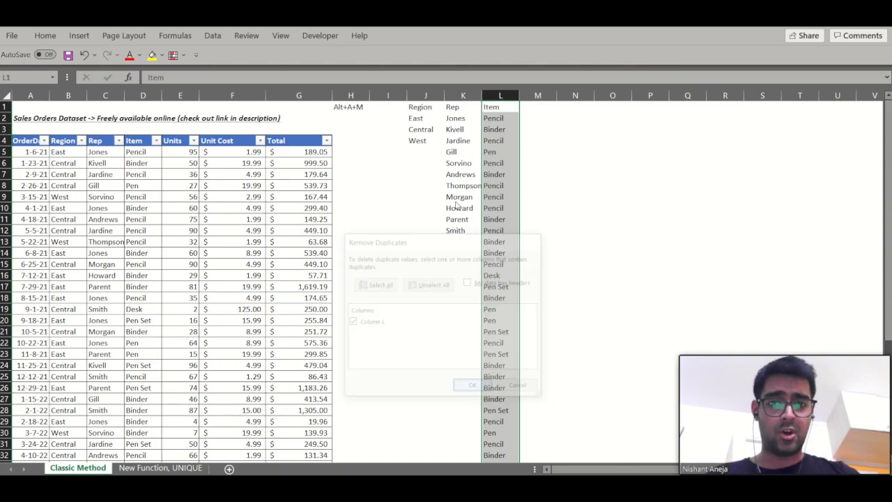
{"action": "key", "text": "Return"}
- Review the unique Item list in column L
{"action": "key", "text": "Down"}
{"action": "key", "text": "Up"}
{"action": "key", "text": "shift+Down"}
{"action": "key", "text": "shift+Down"}
{"action": "key", "text": "shift+Down"}
{"action": "key", "text": "shift+Down"}
{"action": "key", "text": "shift+Down"}
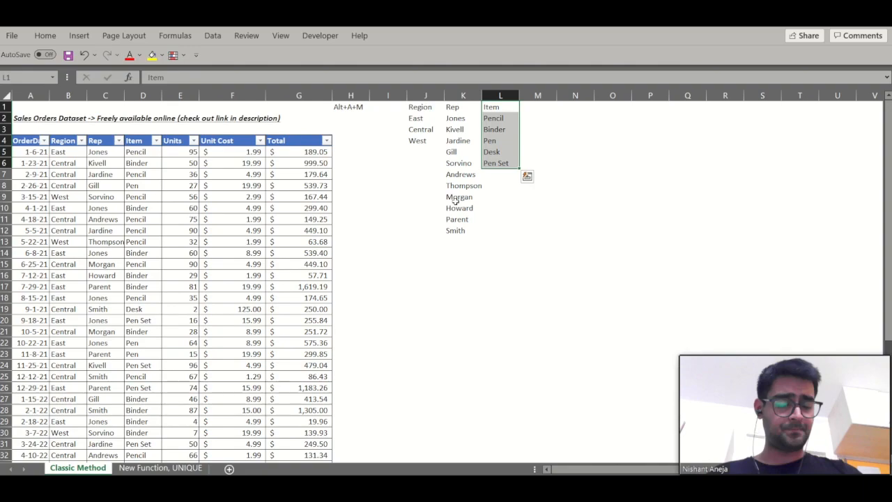
{"action": "key", "text": "Left"}
{"action": "key", "text": "Left"}
{"action": "key", "text": "Left"}
{"action": "key", "text": "Down"}
{"action": "key", "text": "Down"}
{"action": "key", "text": "Down"}
{"action": "key", "text": "Left"}
{"action": "key", "text": "Left"}
{"action": "key", "text": "Left"}
{"action": "key", "text": "Left"}
{"action": "key", "text": "Left"}
{"action": "key", "text": "Left"}
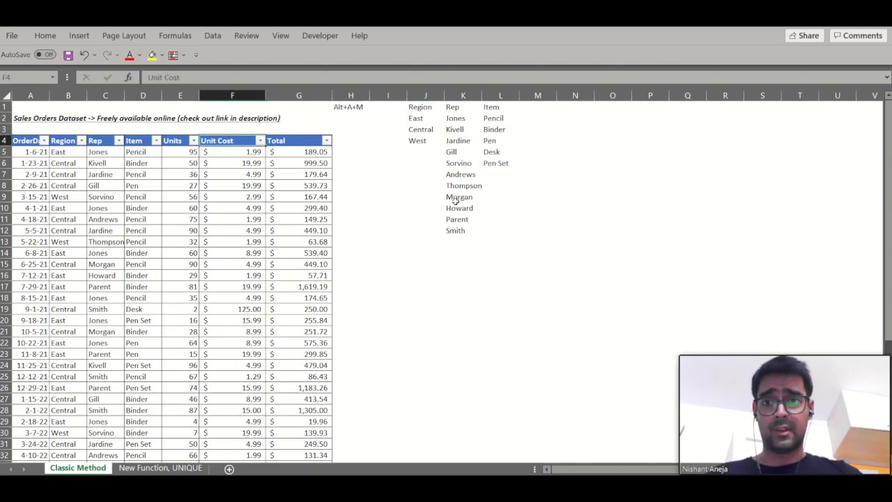
- Copy the Units column including its header and paste it as values starting in M1
{"action": "key", "text": "Right"}
{"action": "key", "text": "Right"}
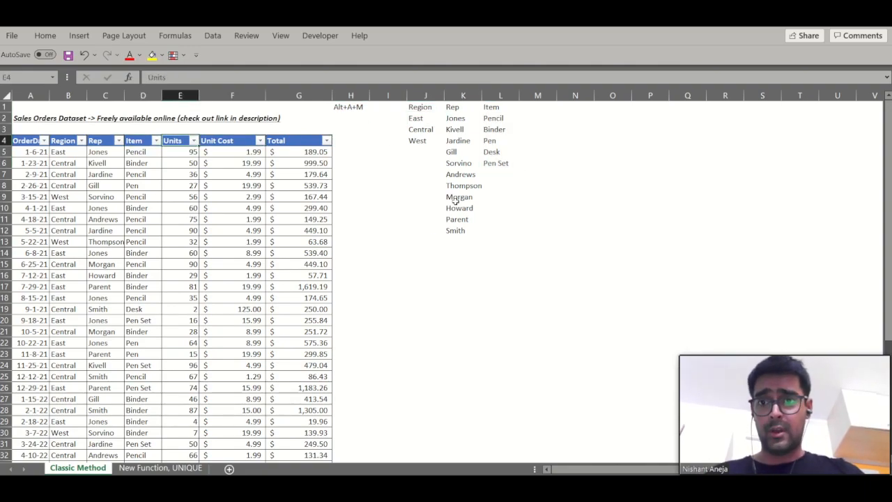
{"action": "key", "text": "ctrl+shift+Down"}
{"action": "key", "text": "ctrl+c"}
{"action": "key", "text": "ctrl+Up"}
{"action": "key", "text": "Right"}
{"action": "key", "text": "Right"}
{"action": "key", "text": "Right"}
{"action": "key", "text": "Right"}
{"action": "key", "text": "Right"}
{"action": "key", "text": "Right"}
{"action": "key", "text": "Right"}
{"action": "key", "text": "Right"}
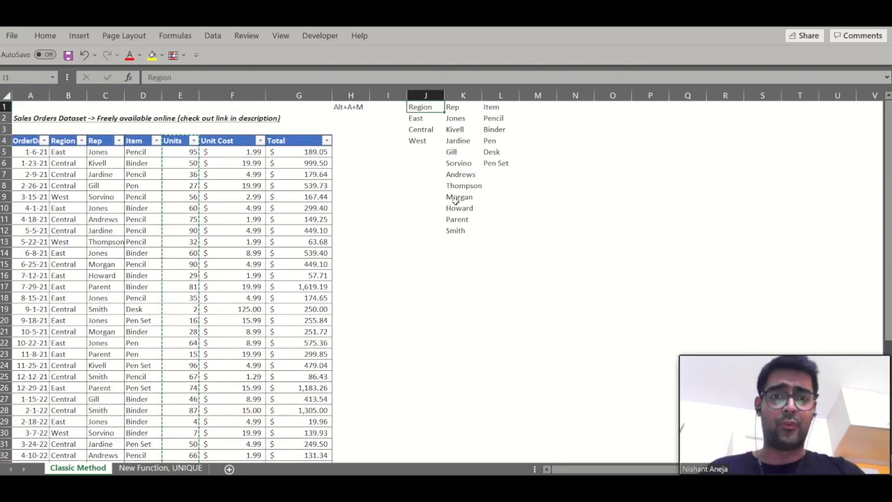
{"action": "key", "text": "ctrl+alt+v"}
{"action": "key", "text": "v"}
{"action": "key", "text": "Return"}
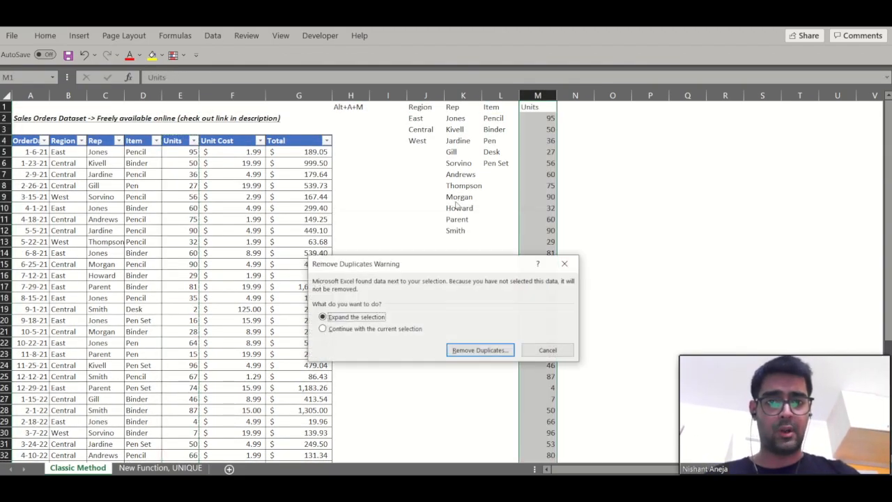
- Remove duplicate values from column M with the current selection only
{"action": "key", "text": "alt+c"}
{"action": "key", "text": "Return"}
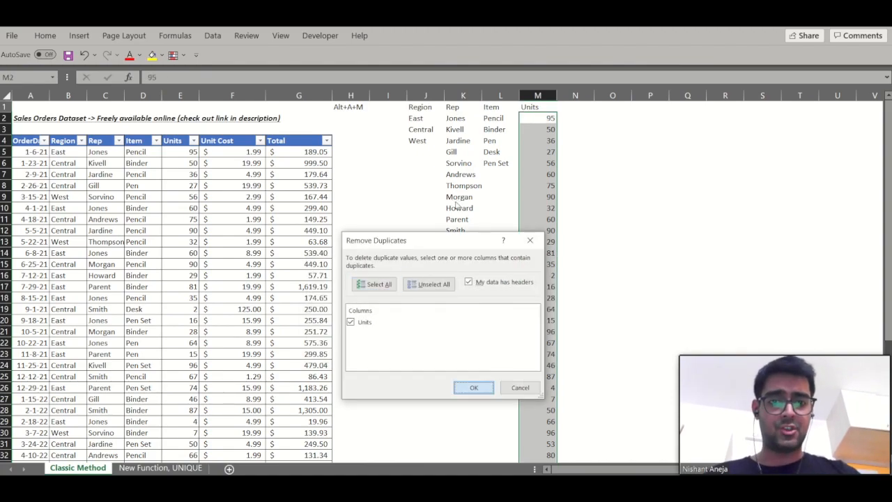
{"action": "key", "text": "Return"}
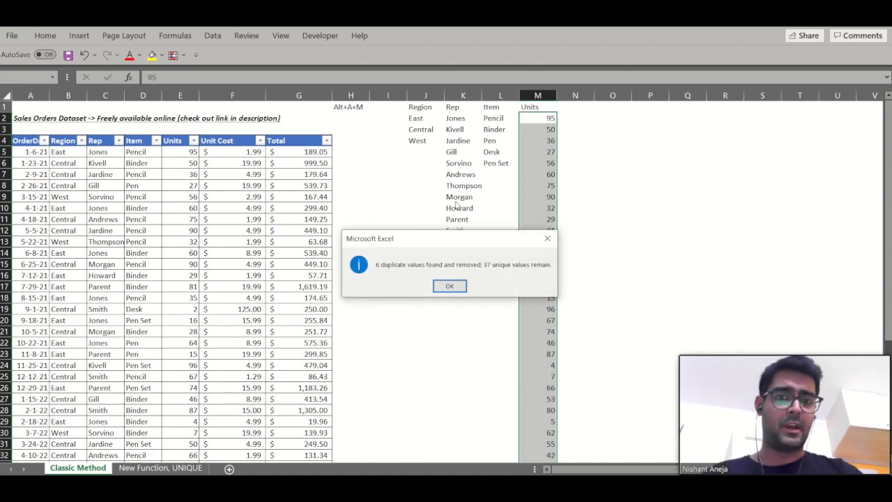
{"action": "key", "text": "Return"}
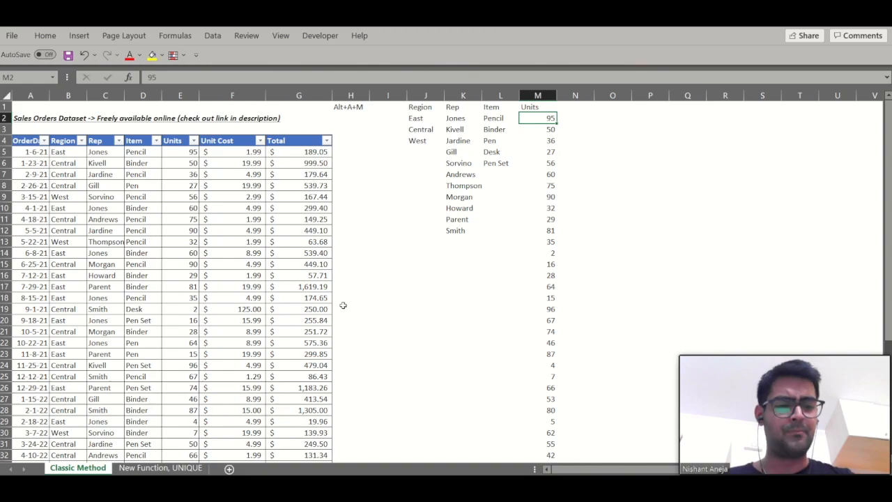
- On the New Function, UNIQUE sheet, enter =UNIQUE(B4:B47) in J4 to list the unique regions
{"action": "left_click", "coordinate": [160, 468]}
{"action": "left_click", "coordinate": [285, 315]}
{"action": "key", "text": "ctrl+Up"}
{"action": "key", "text": "Right"}
{"action": "key", "text": "Right"}
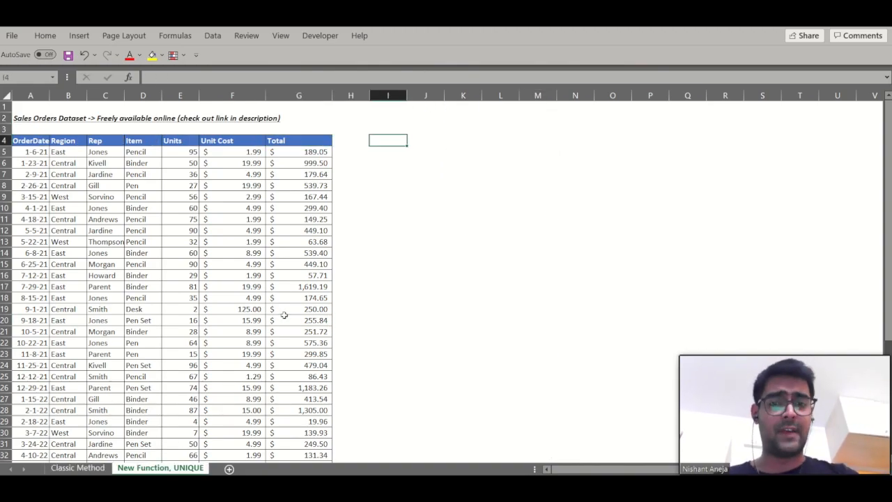
{"action": "key", "text": "Right"}
{"action": "type", "text": "=uniq"}
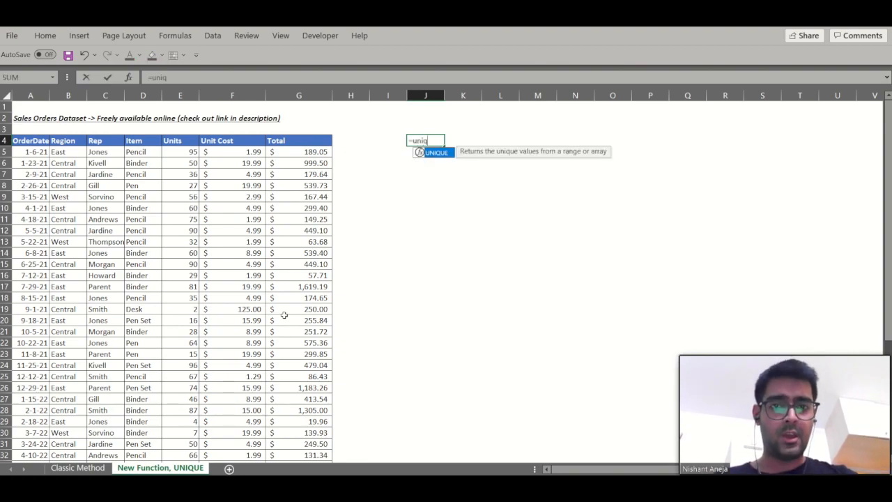
{"action": "key", "text": "Tab"}
{"action": "key", "text": "Return"}
{"action": "key", "text": "Return"}
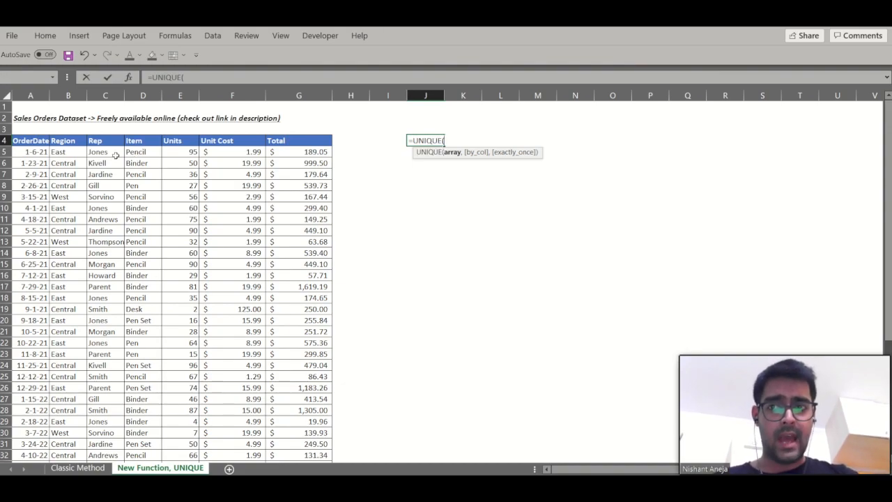
{"action": "left_click_drag", "start_coordinate": [69, 143], "coordinate": [71, 147]}
{"action": "key", "text": "Return"}
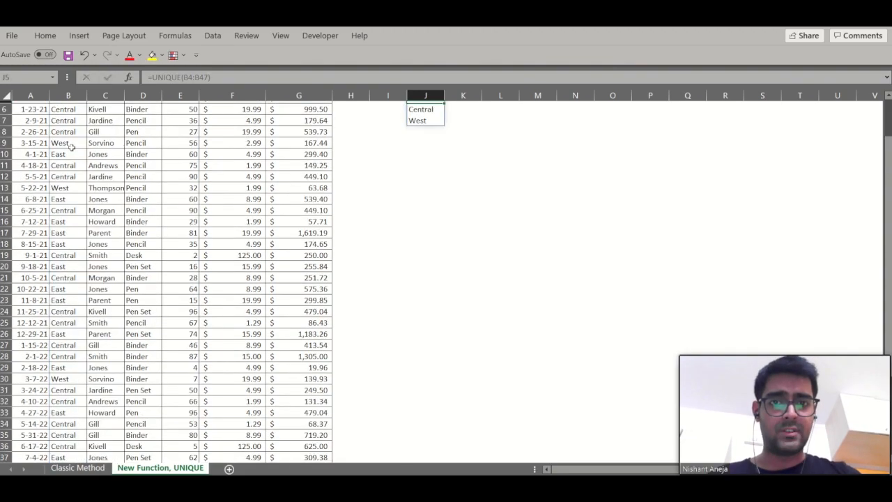
- Enter =UNIQUE(C4:C47) in K4 to list the unique reps
{"action": "key", "text": "shift+Down"}
{"action": "key", "text": "shift+Down"}
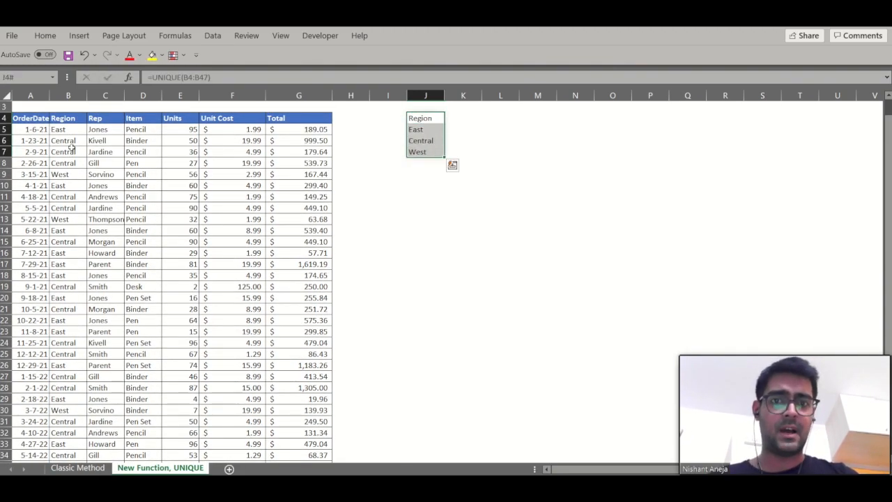
{"action": "key", "text": "Right"}
{"action": "type", "text": "=uni"}
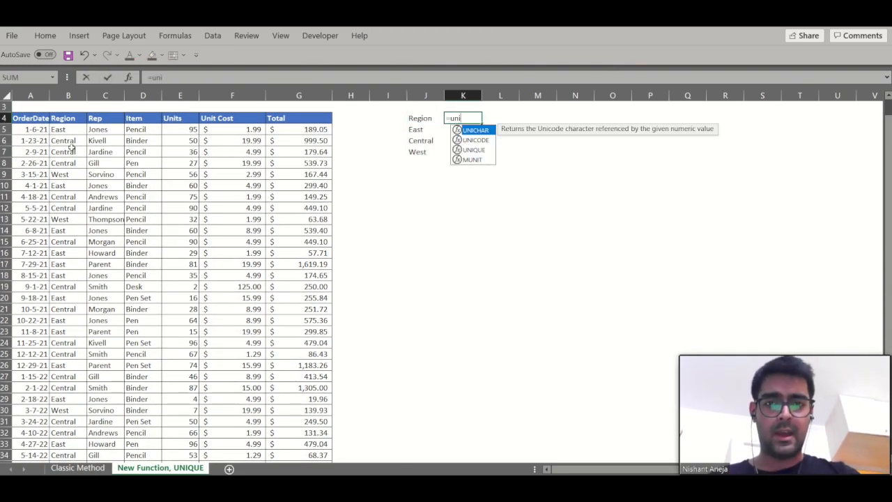
{"action": "key", "text": "Down"}
{"action": "key", "text": "Down"}
{"action": "key", "text": "Tab"}
{"action": "key", "text": "Left"}
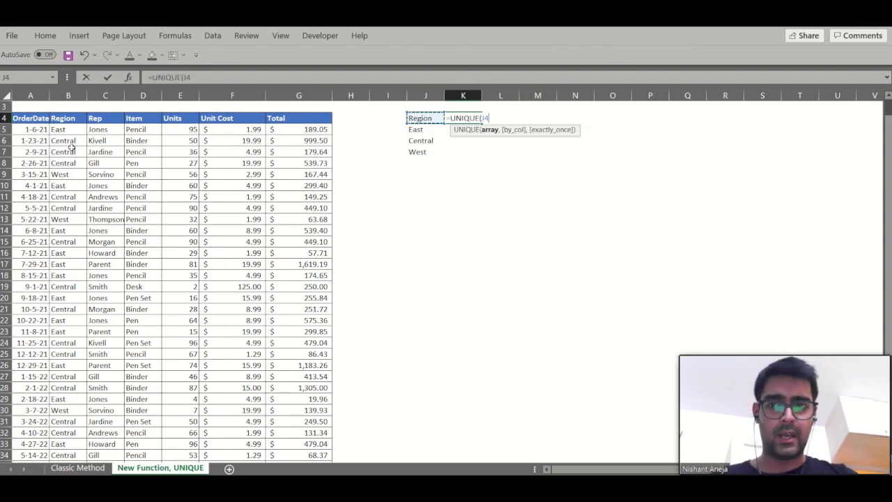
{"action": "key", "text": "Left"}
{"action": "key", "text": "Left"}
{"action": "key", "text": "Left"}
{"action": "key", "text": "Left"}
{"action": "key", "text": "Left"}
{"action": "key", "text": "Left"}
{"action": "key", "text": "Left"}
{"action": "key", "text": "ctrl+shift+Down"}
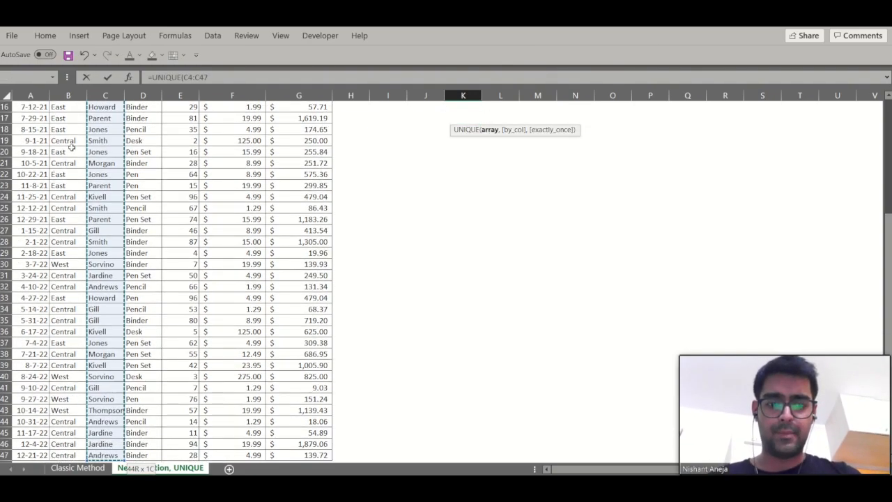
{"action": "type", "text": ")"}
{"action": "key", "text": "Tab"}
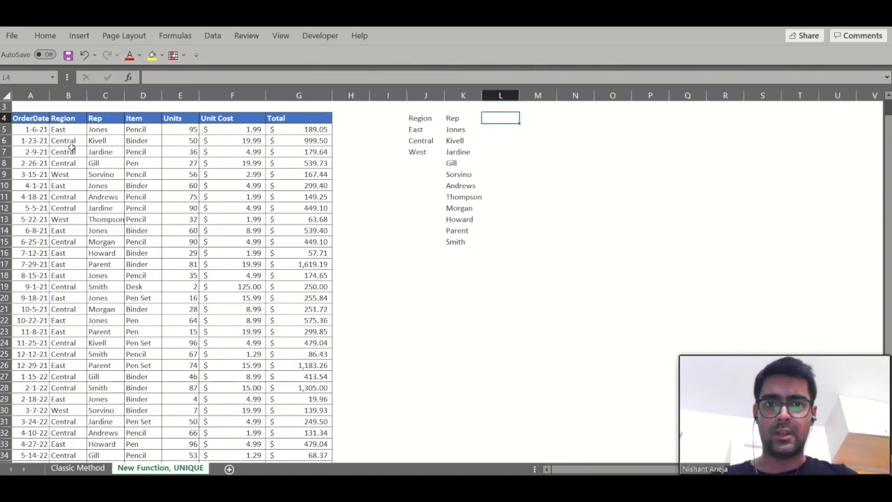
- Enter =UNIQUE(D4:D47) in L4 to list the unique items
{"action": "type", "text": "=uni"}
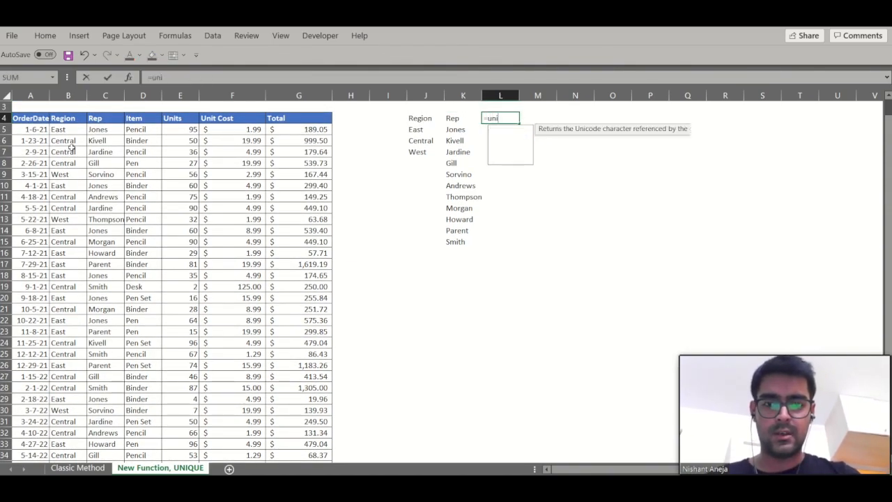
{"action": "key", "text": "Down"}
{"action": "key", "text": "Down"}
{"action": "key", "text": "Tab"}
{"action": "key", "text": "Left"}
{"action": "key", "text": "Left"}
{"action": "key", "text": "Left"}
{"action": "key", "text": "Left"}
{"action": "key", "text": "Left"}
{"action": "key", "text": "Left"}
{"action": "key", "text": "Left"}
{"action": "key", "text": "Left"}
{"action": "key", "text": "ctrl+shift+Down"}
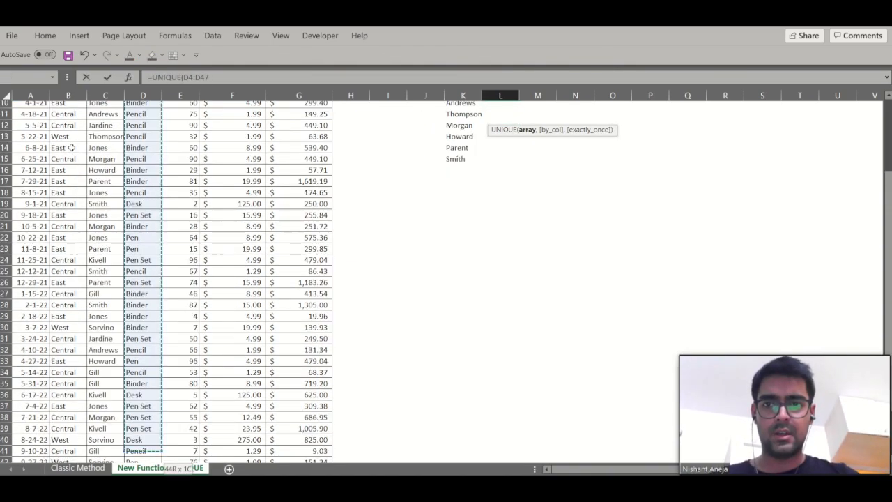
{"action": "type", "text": ")"}
{"action": "key", "text": "ctrl+Return"}
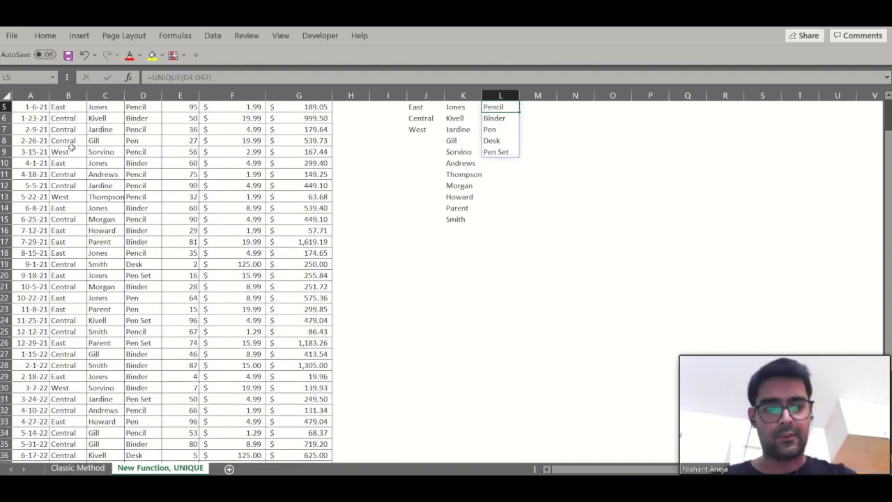
{"action": "key", "text": "Down"}
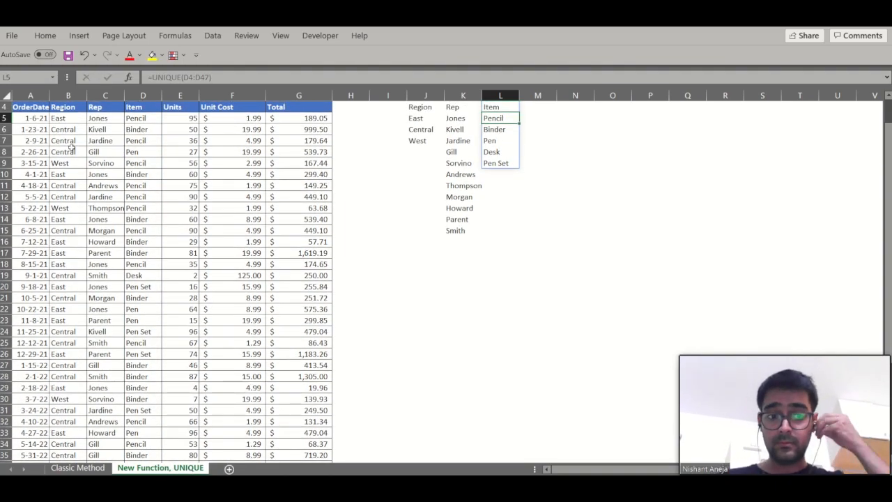
{"action": "key", "text": "Up"}
- Enter =UNIQUE(E4:E47) in M4 to list the unique unit values
{"action": "scroll", "coordinate": [72, 147], "scroll_direction": "up", "scroll_amount": 1}
{"action": "key", "text": "Right"}
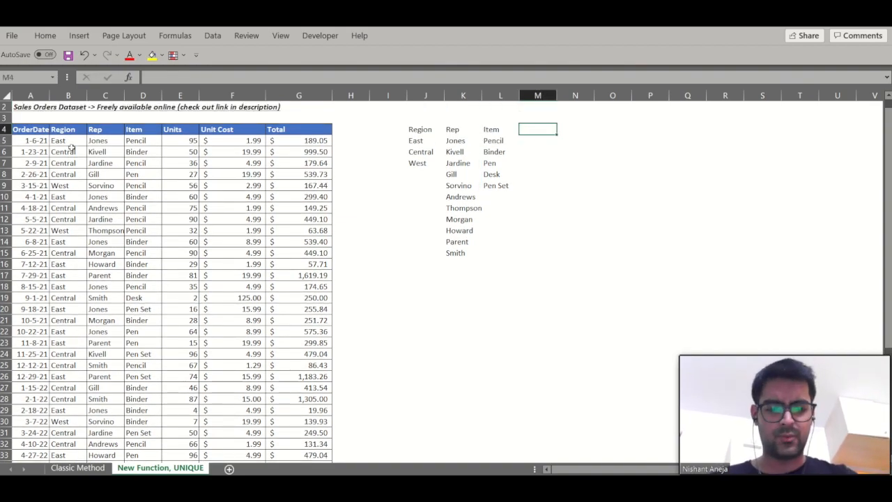
{"action": "type", "text": "=uniqu"}
{"action": "key", "text": "Tab"}
{"action": "key", "text": "Left"}
{"action": "key", "text": "Left"}
{"action": "key", "text": "Left"}
{"action": "key", "text": "Left"}
{"action": "key", "text": "Left"}
{"action": "key", "text": "Left"}
{"action": "key", "text": "Left"}
{"action": "key", "text": "Left"}
{"action": "key", "text": "Left"}
{"action": "key", "text": "Right"}
{"action": "key", "text": "ctrl+shift+Down"}
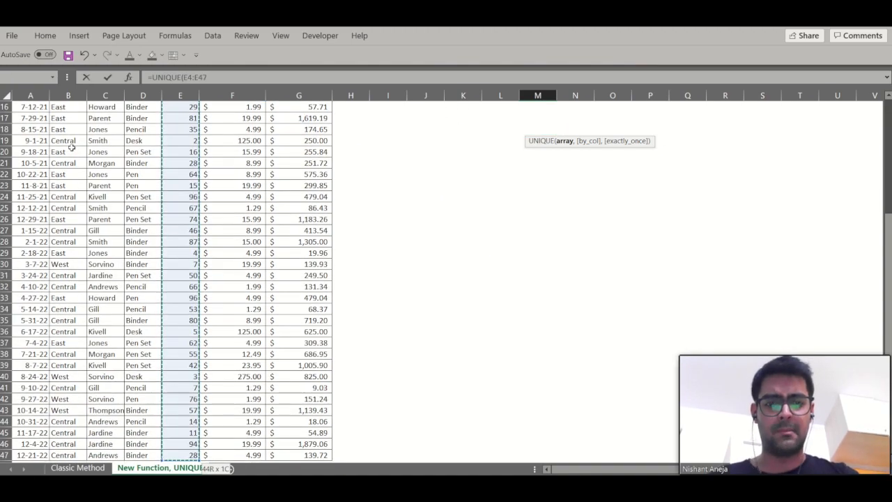
{"action": "key", "text": "ctrl+Return"}
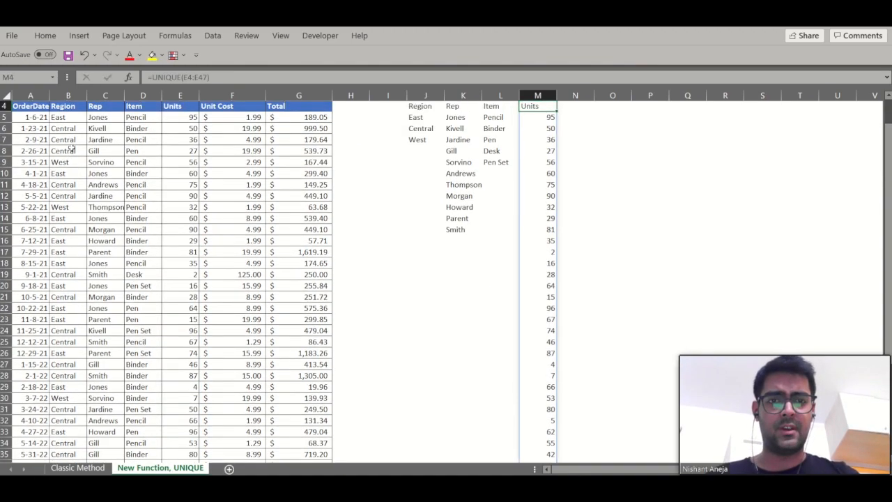
{"action": "scroll", "coordinate": [71, 148], "scroll_direction": "up", "scroll_amount": 1}
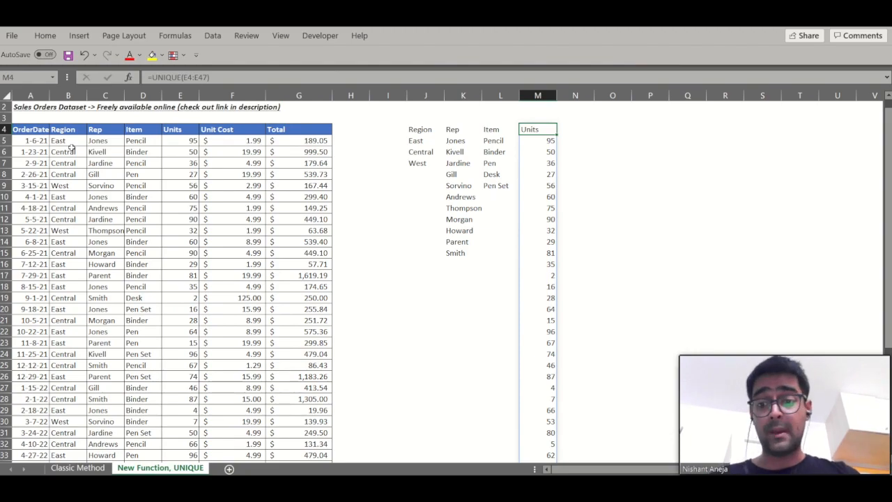